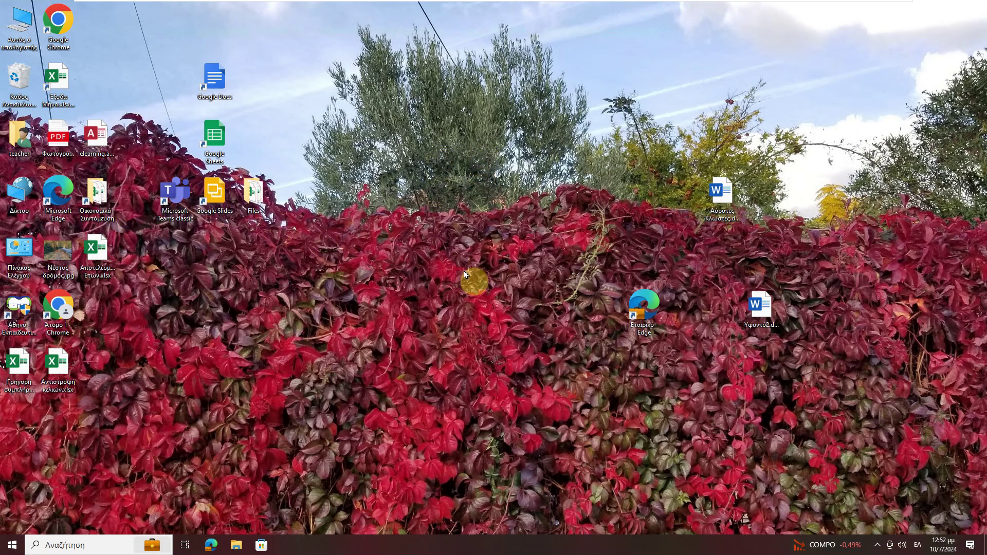
- Launch Excel from the Start menu through More > Run as administrator
click(12, 545)
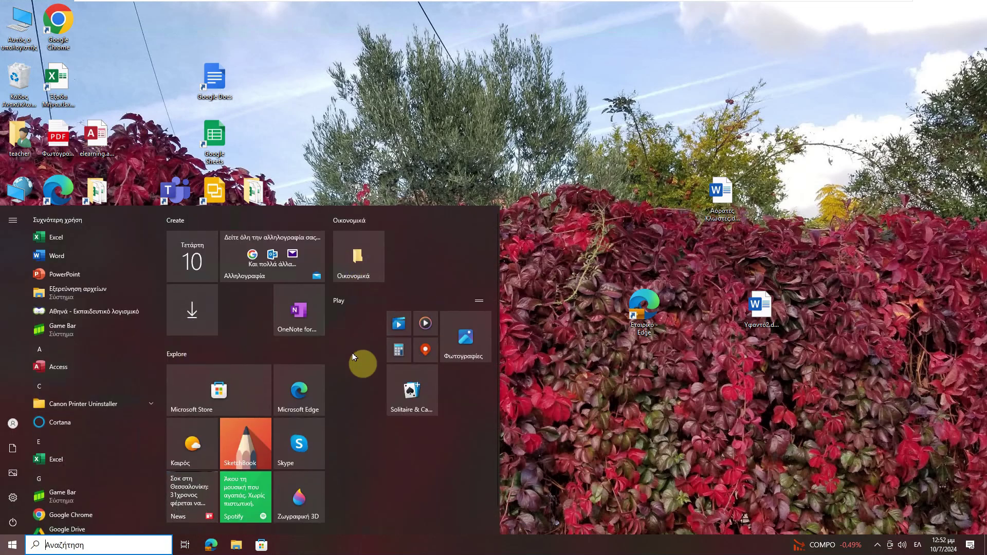
click(608, 440)
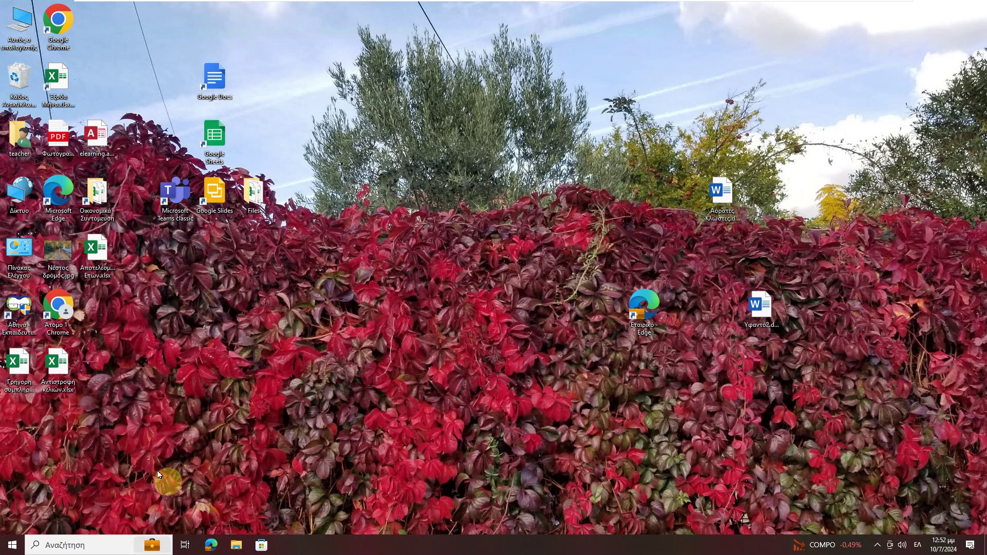
click(13, 545)
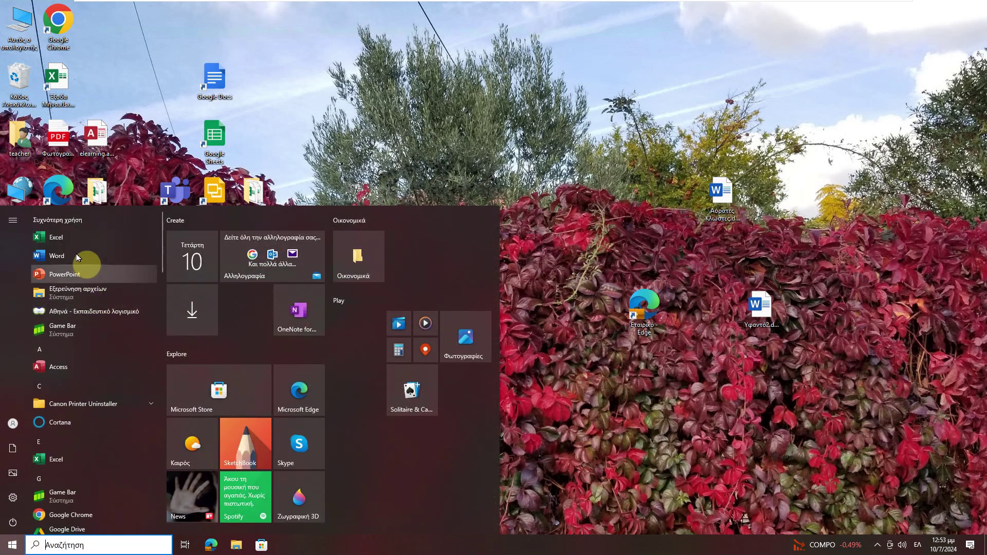
right_click(77, 256)
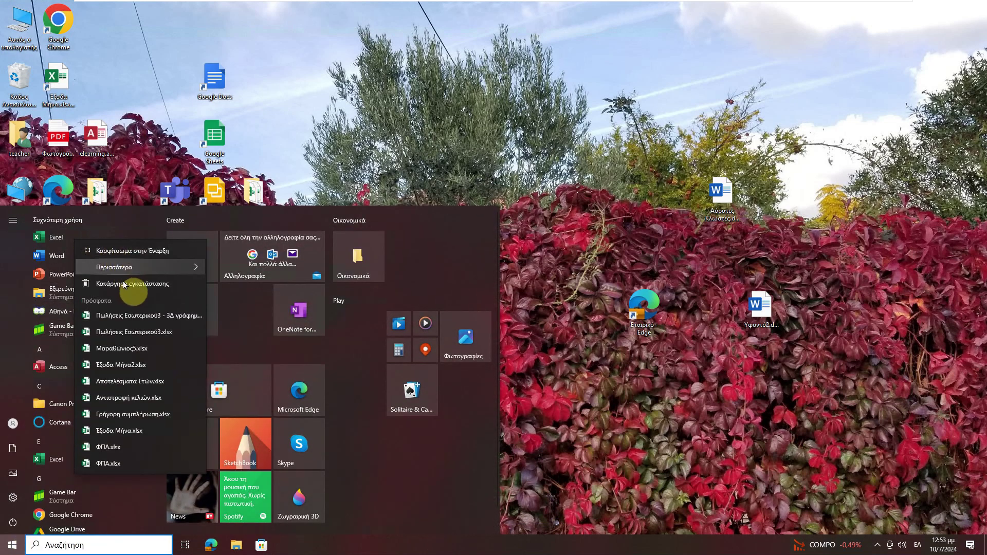
click(136, 267)
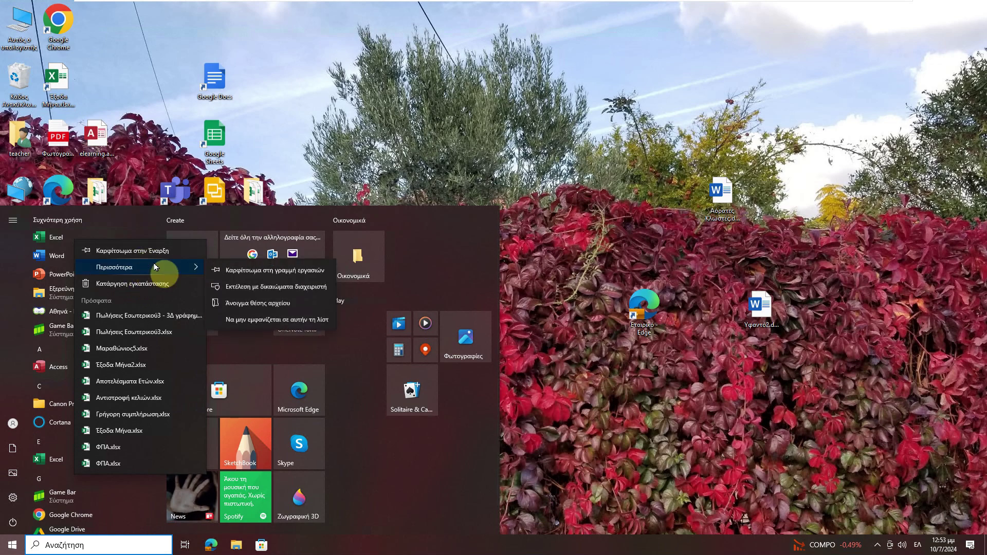
click(284, 291)
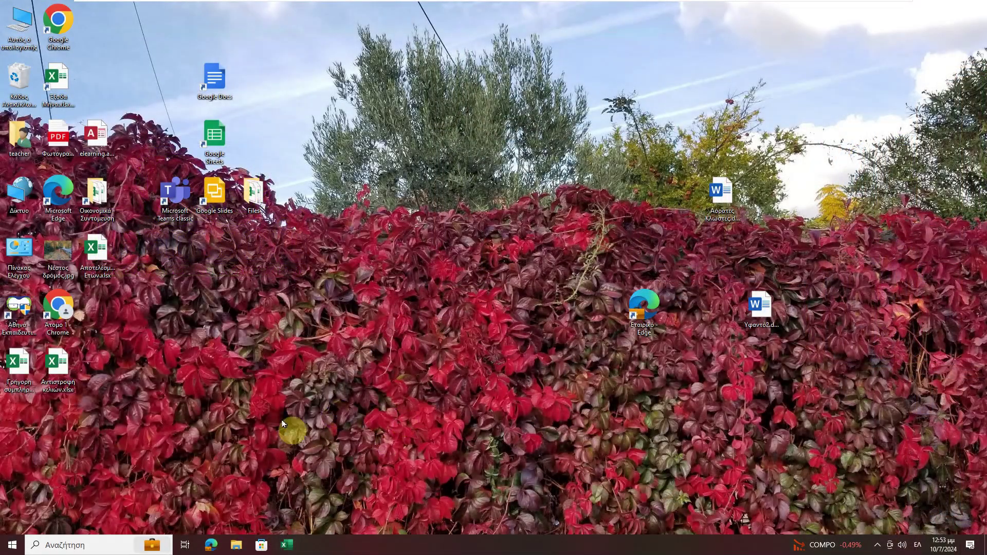
- From the Start menu user icon, choose Change account settings to open the Your info page
click(10, 546)
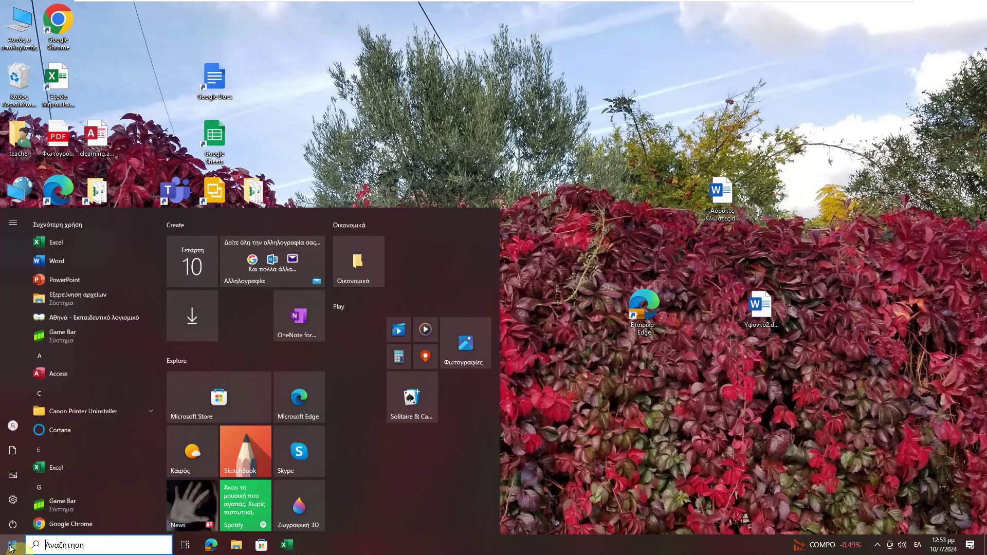
mouse_move(13, 425)
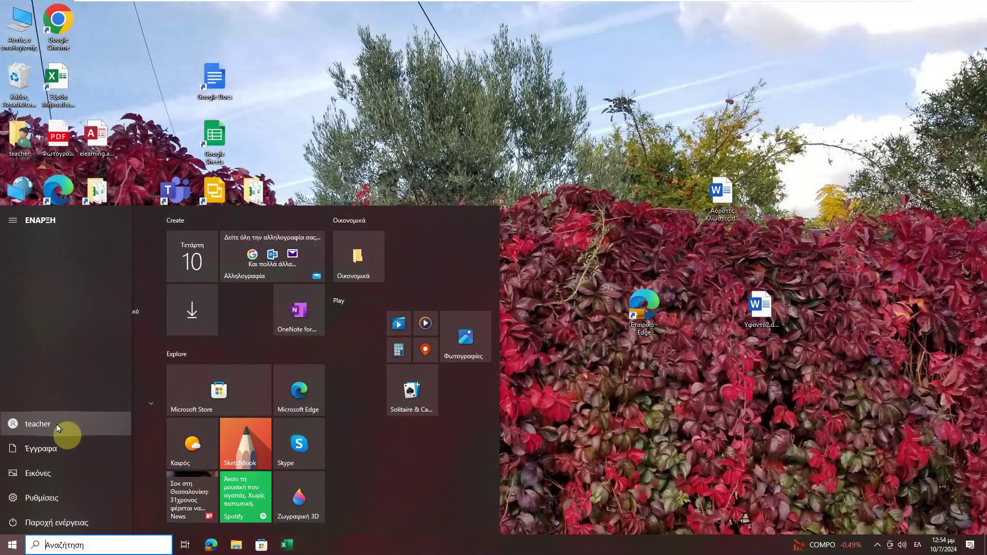
click(50, 423)
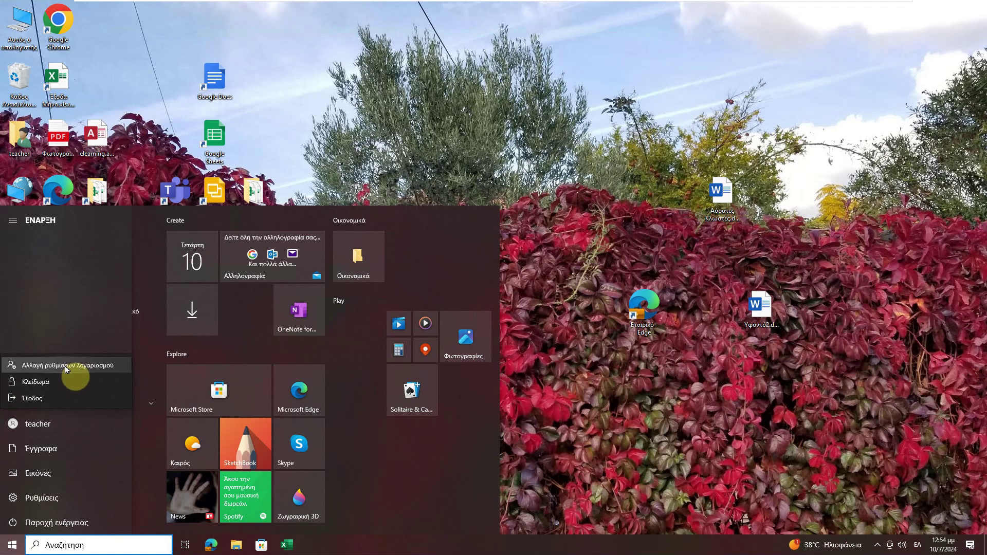
click(66, 367)
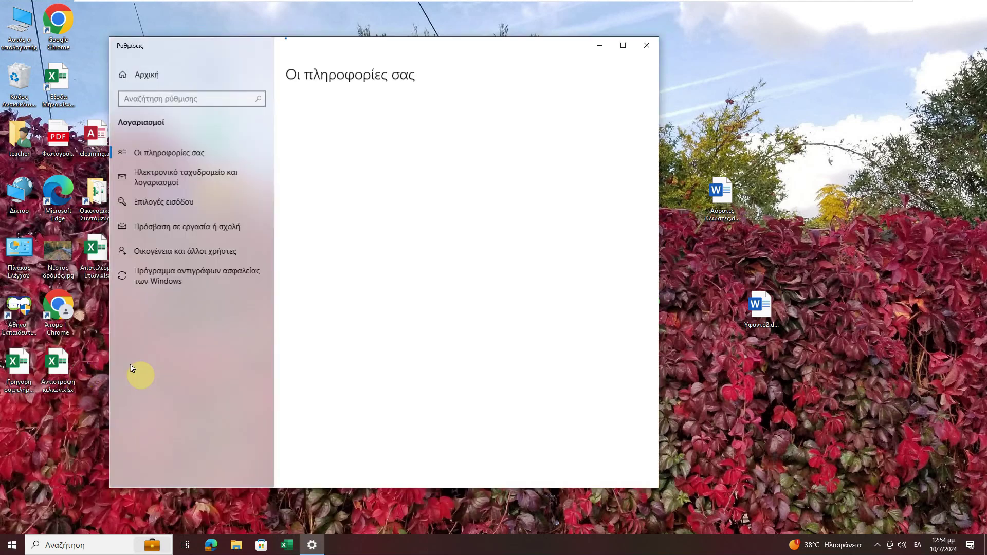
- Maximize the Settings window and switch to Family & other users
click(623, 47)
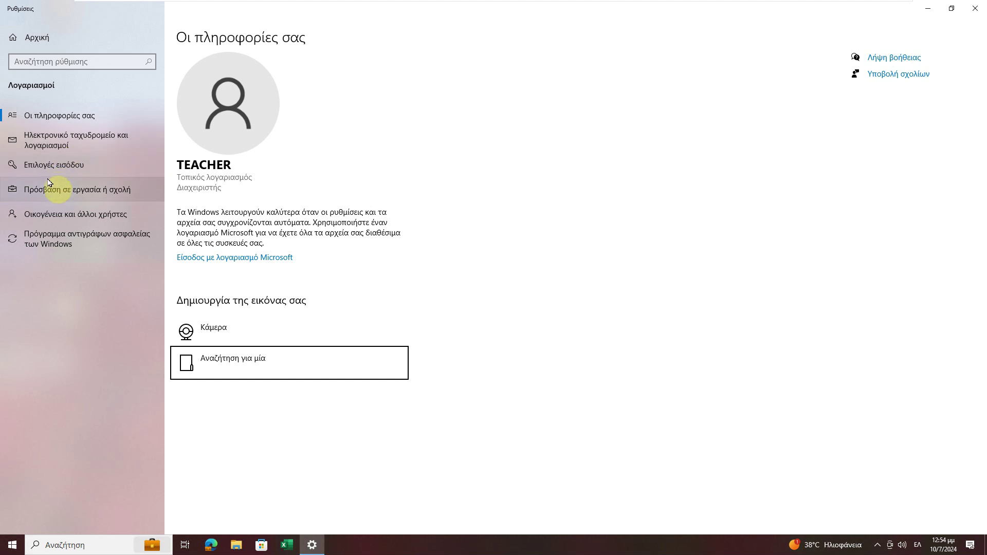
click(51, 214)
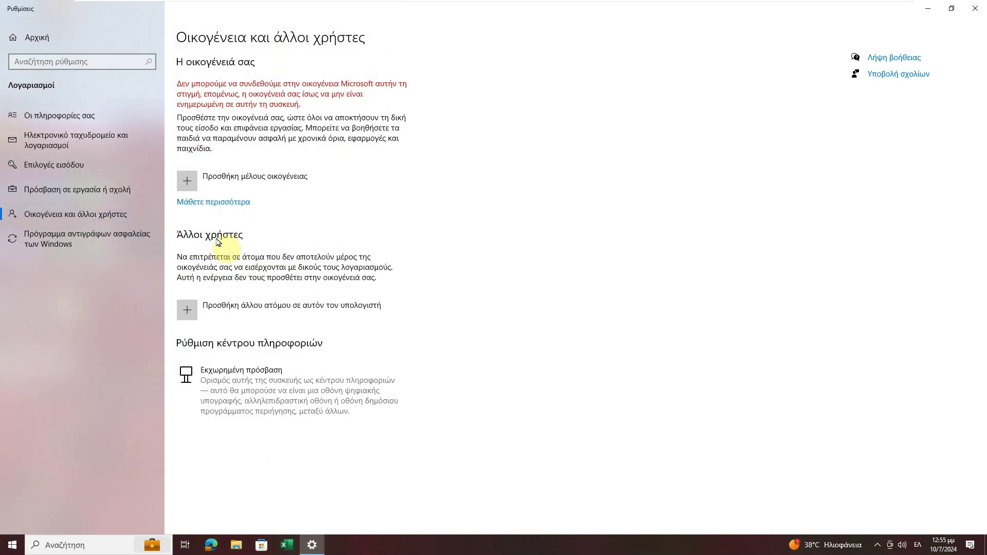
- Add someone else to this PC without sign-in info, as a user without a Microsoft account
click(245, 316)
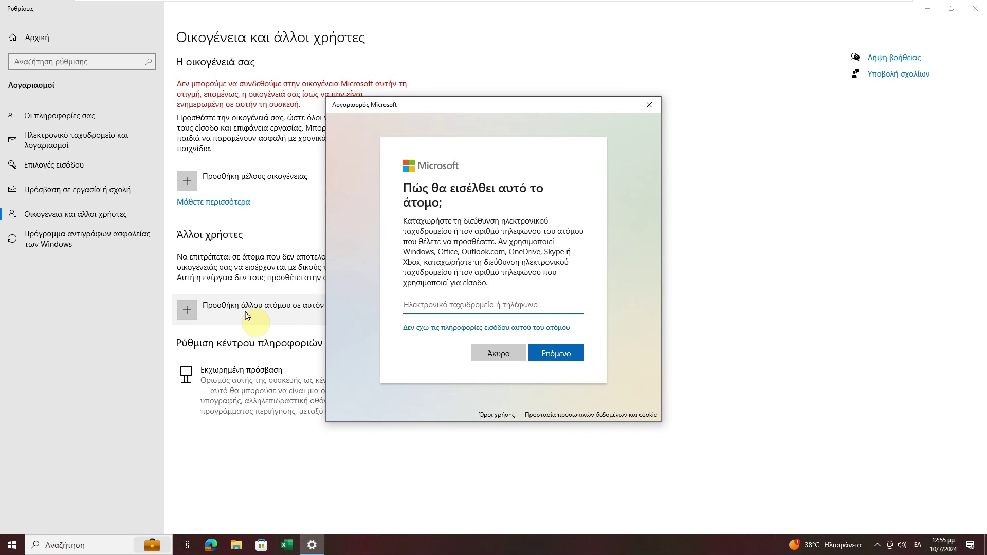
click(448, 329)
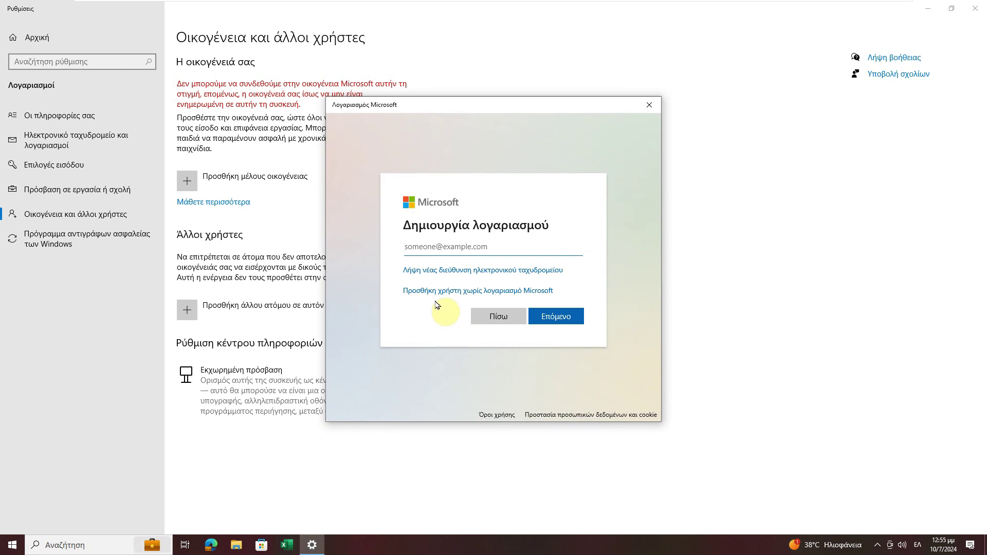
click(483, 242)
click(440, 292)
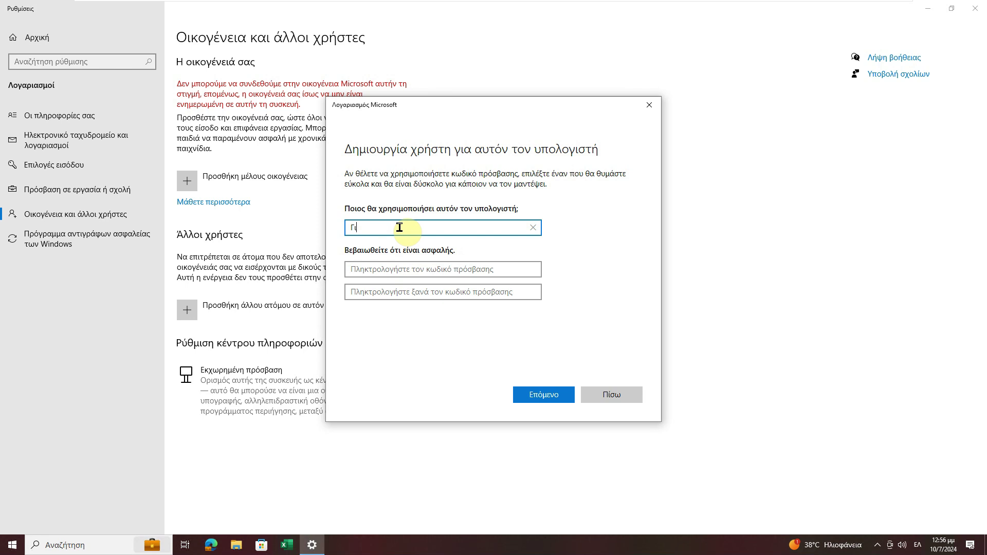
- Enter the new user's password in both the password and confirm fields
click(425, 266)
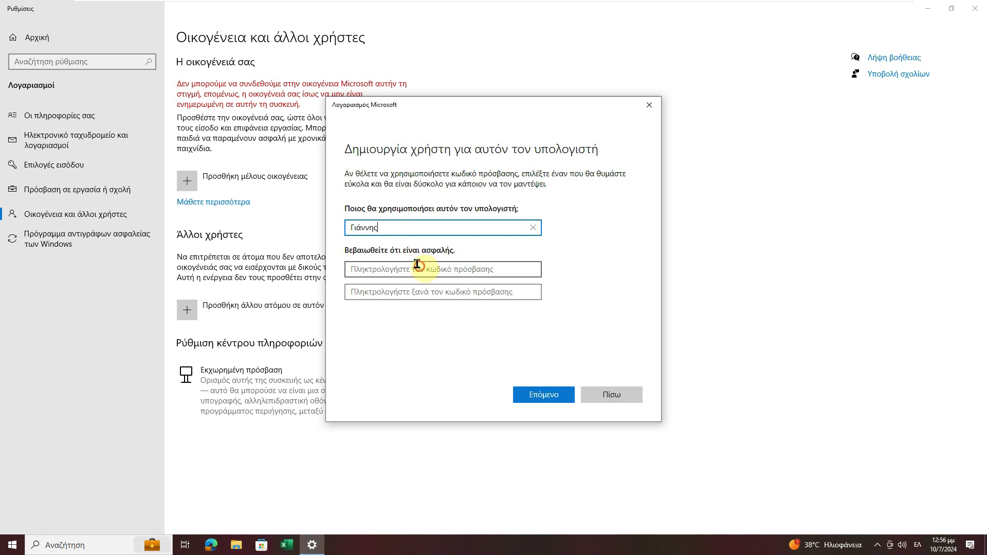
text(123)
click(416, 285)
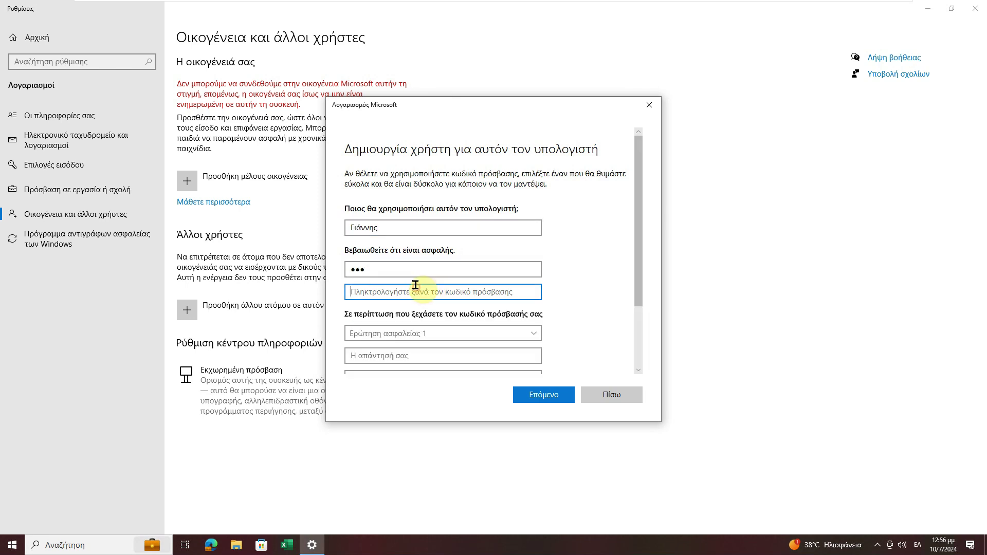
text(123)
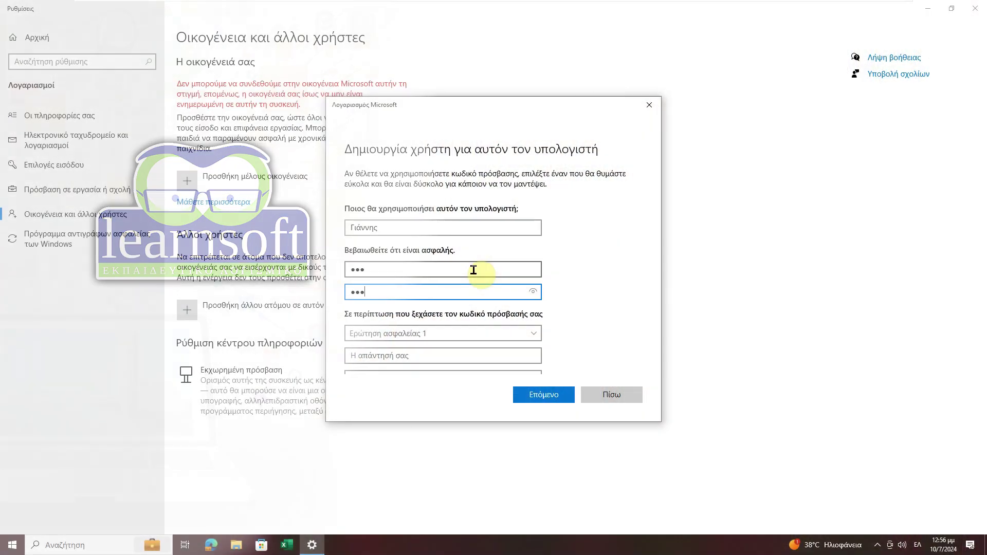
scroll(557, 276, down, 1)
scroll(498, 303, down, 2)
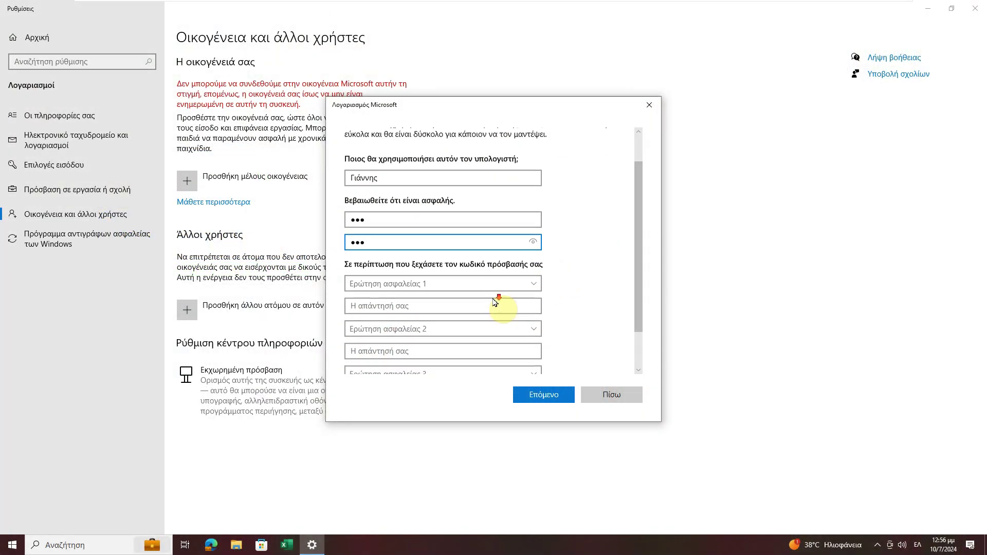
scroll(534, 261, down, 1)
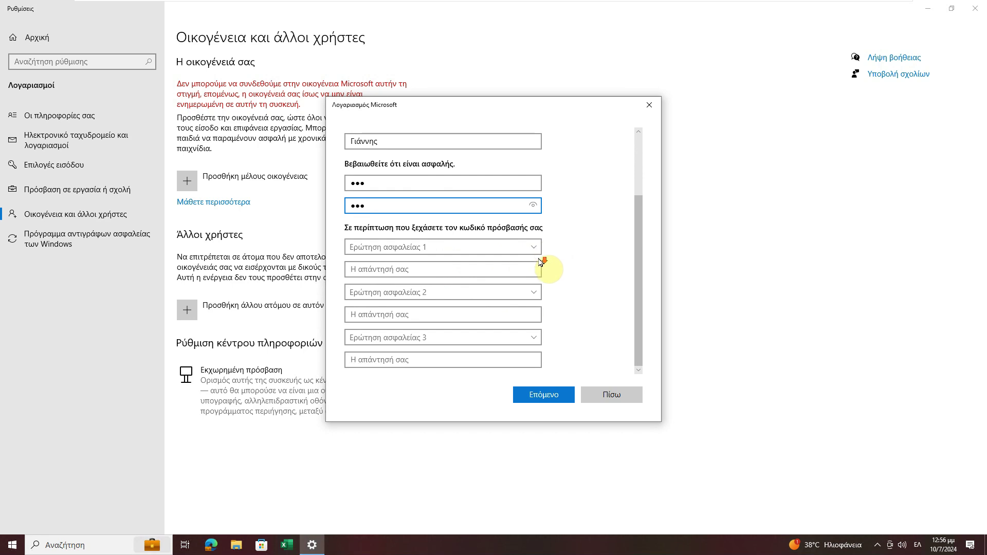
- Set security question 1 to the first pet's name question and enter its answer
click(547, 395)
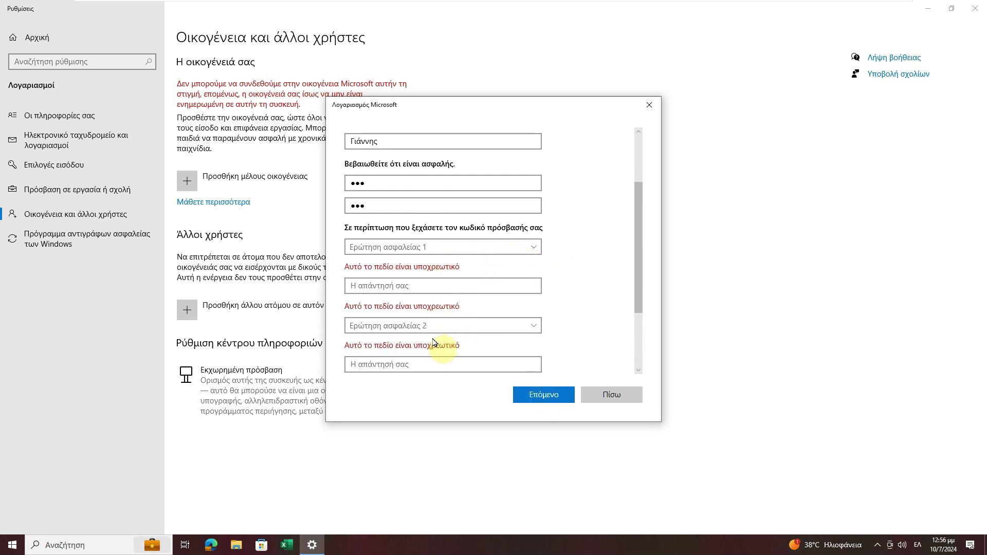
click(533, 249)
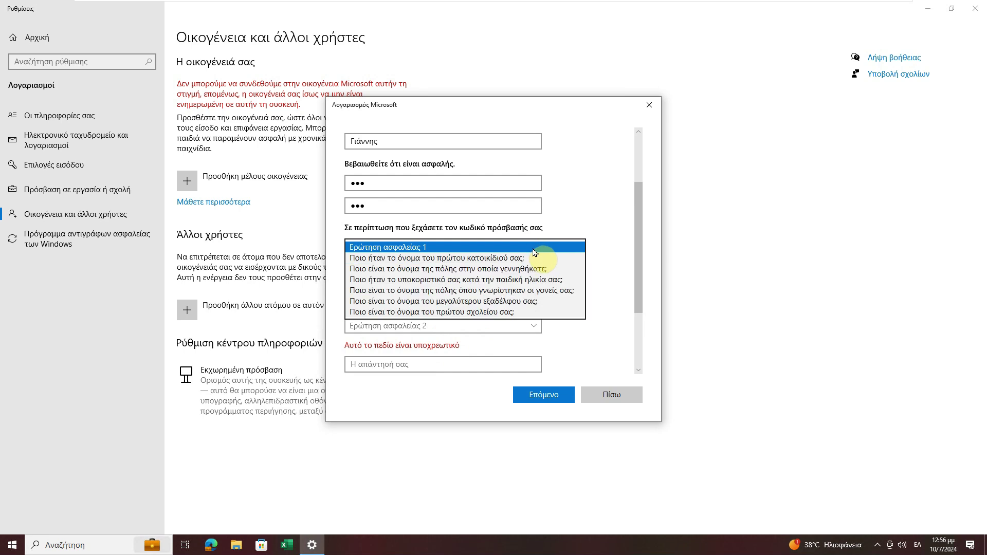
click(485, 260)
click(436, 269)
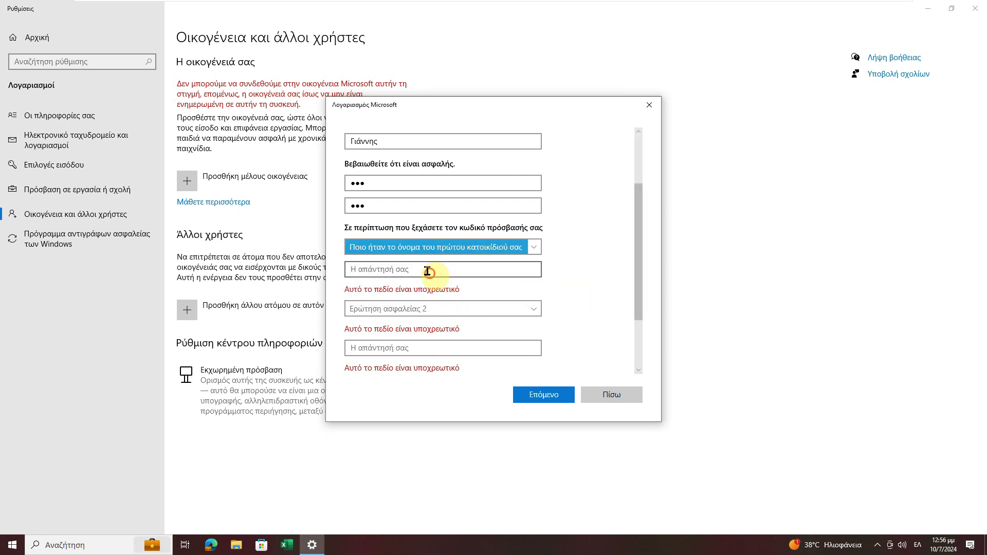
text(123)
- Set security question 2 to the city of birth question and enter its answer
click(446, 291)
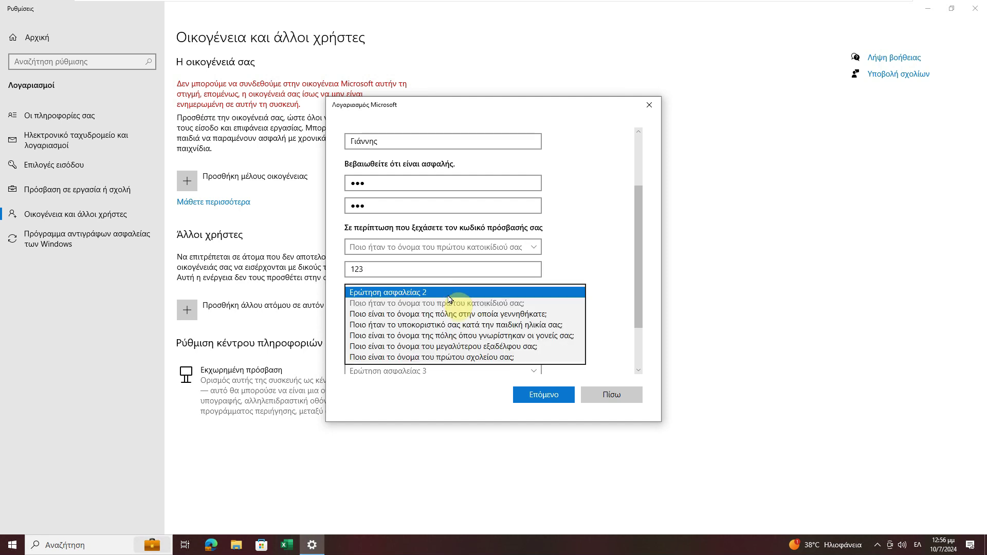
click(462, 314)
click(405, 314)
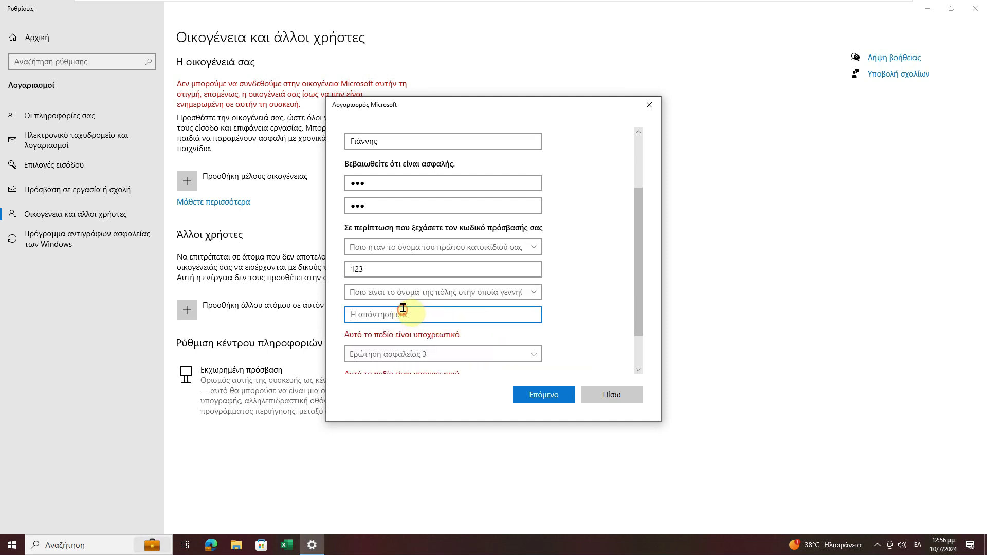
text(123)
- Set security question 3 to the city where parents met and enter its answer
scroll(503, 342, down, 1)
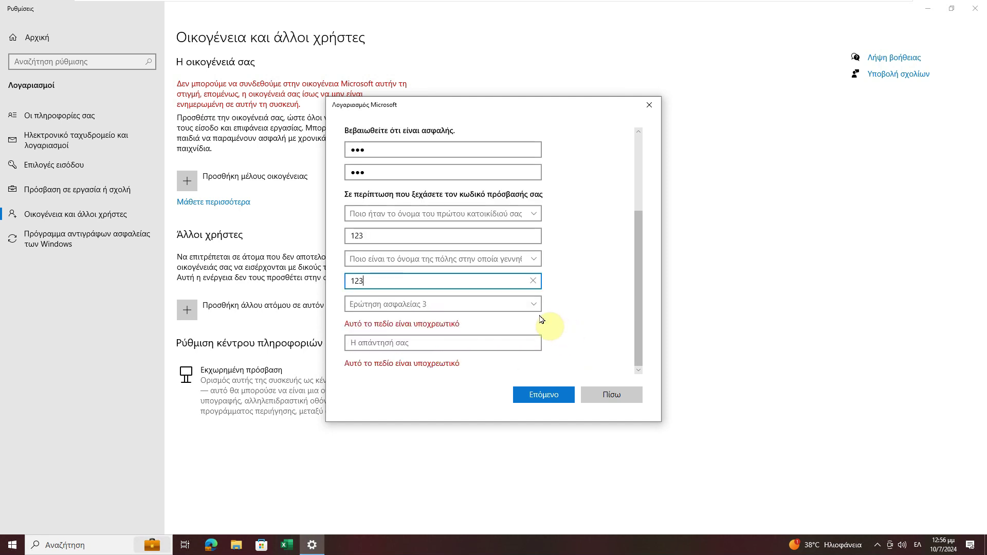
click(503, 312)
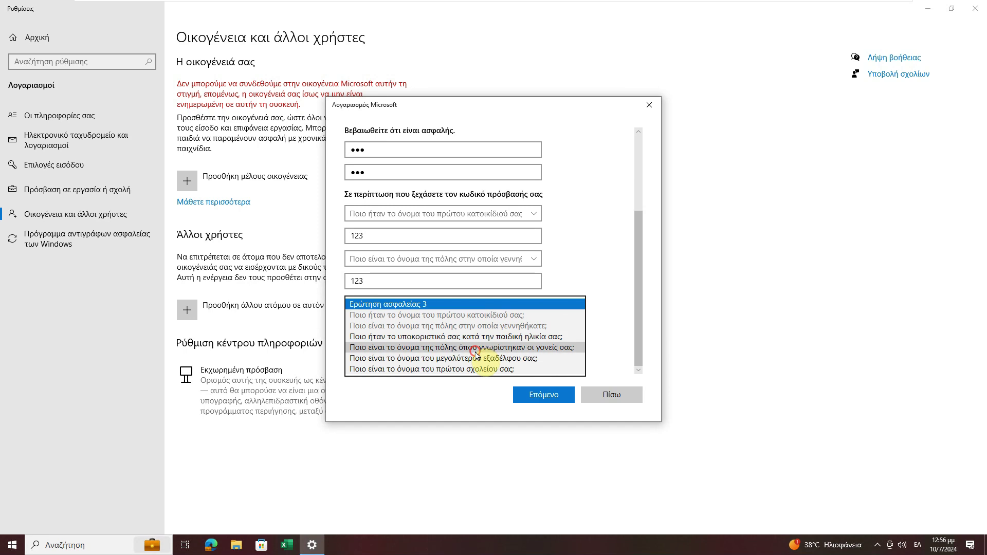
click(452, 347)
click(422, 341)
text(123)
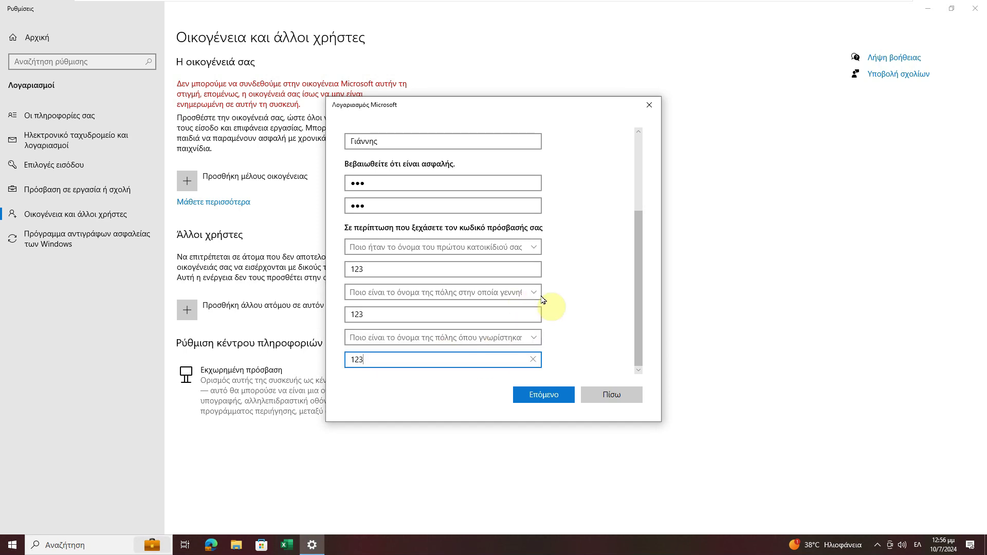
scroll(565, 280, up, 3)
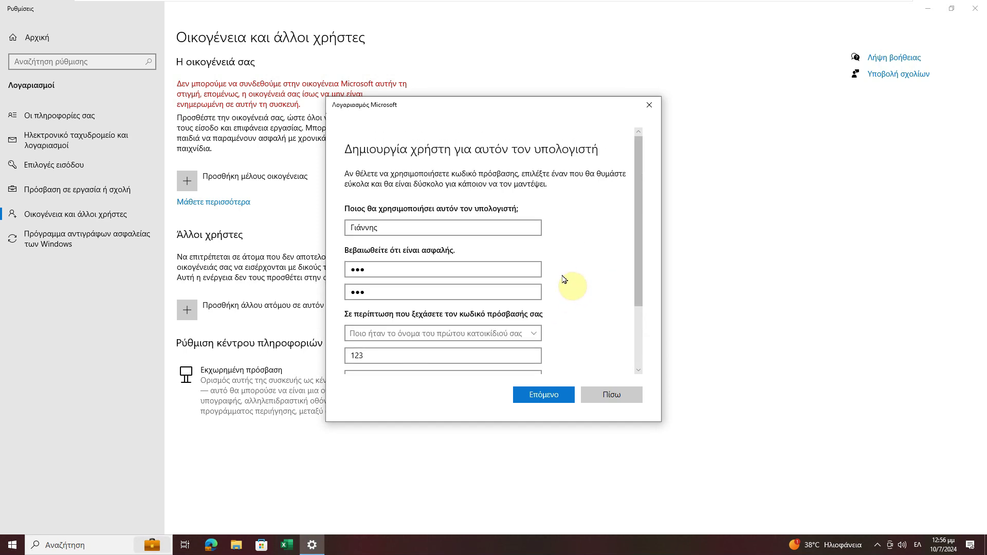
scroll(569, 280, down, 3)
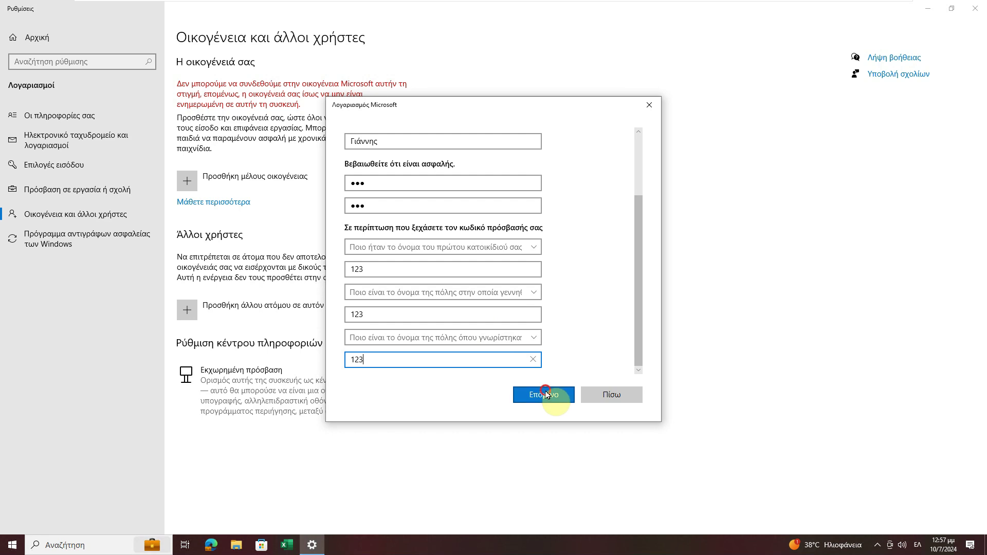
- Submit the form with Next (Επόμενο) and select the new user under Άλλοι χρήστες
click(544, 391)
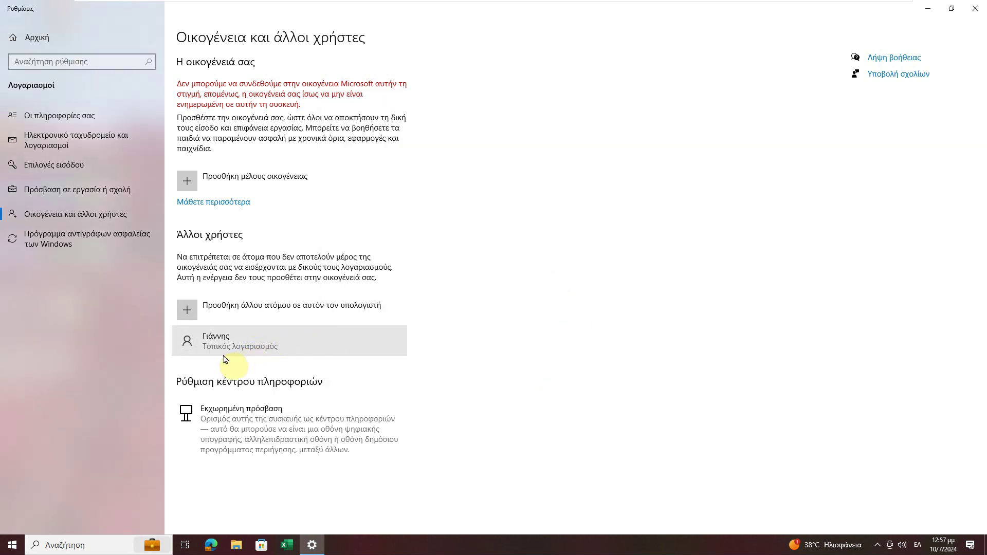
click(274, 348)
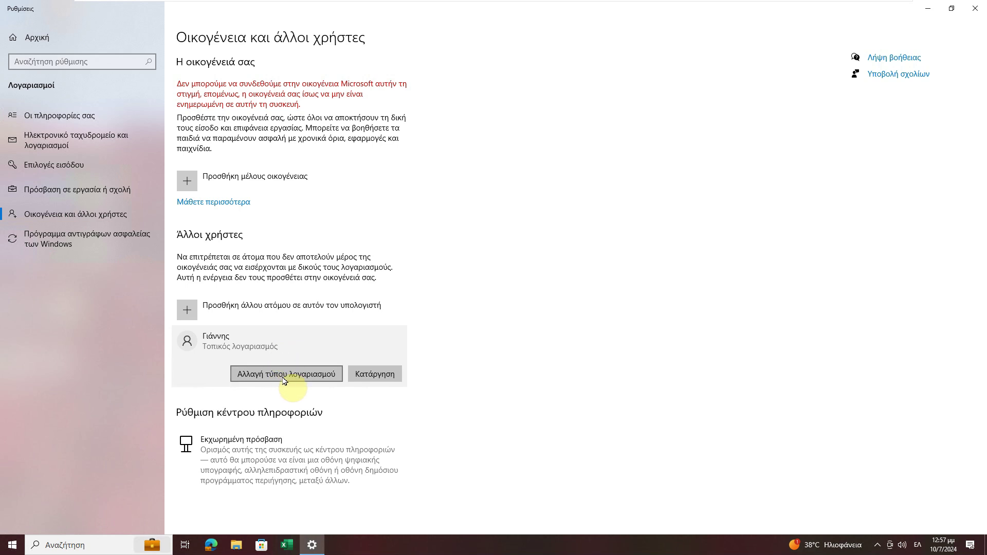
- Change the new user's account type to Τυπικός χρήστης (Standard user) and confirm with OK
click(289, 375)
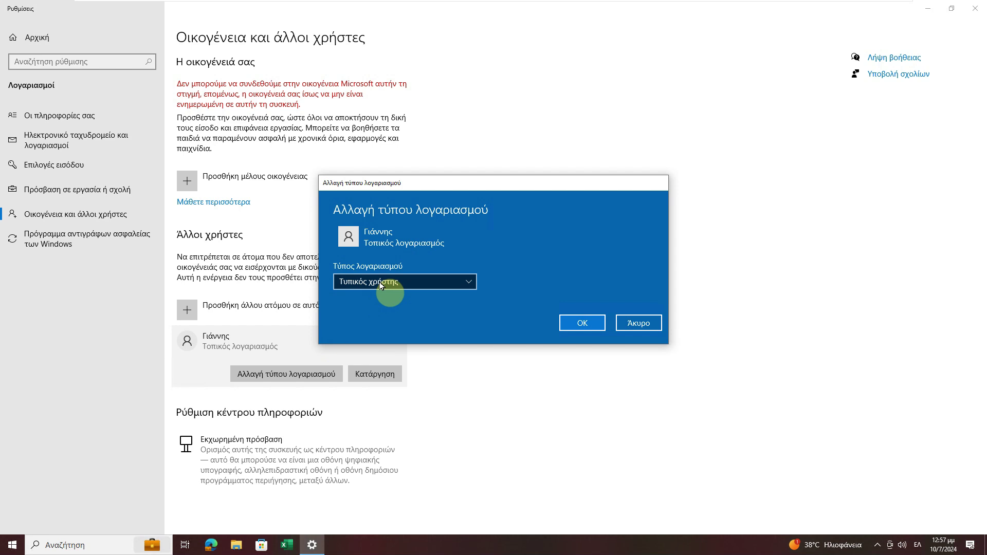
click(380, 283)
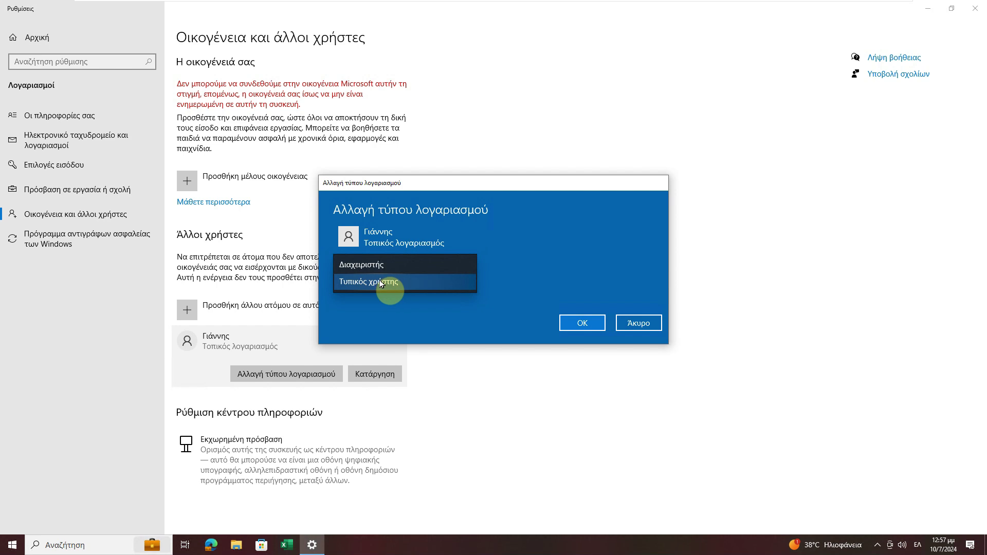
click(380, 283)
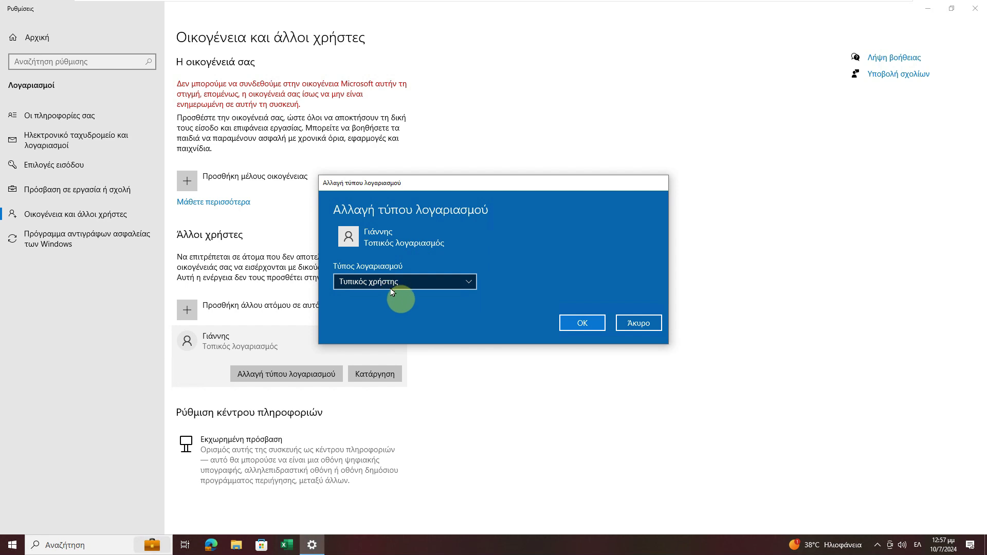
click(580, 322)
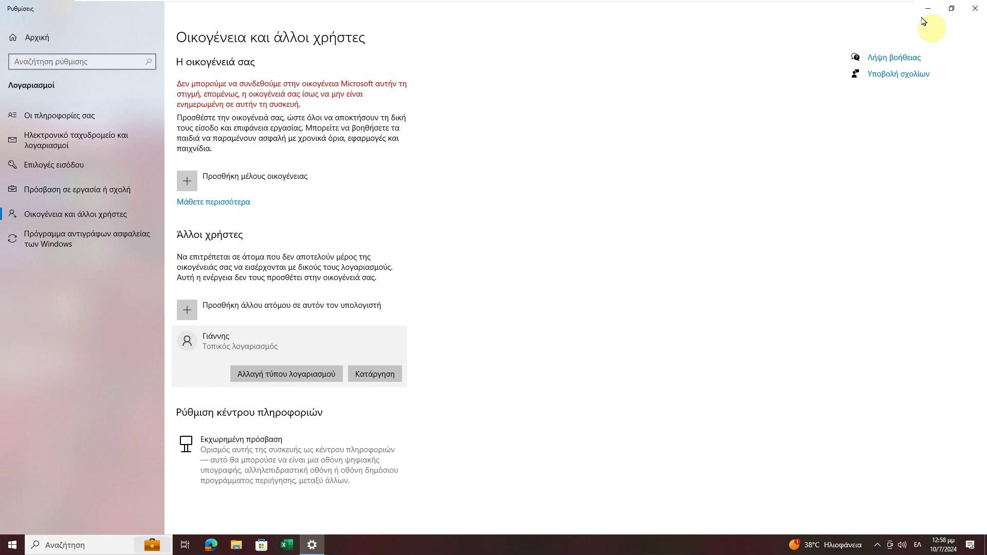
- Close Settings and open the Start menu account flyout listing the new local user
click(976, 11)
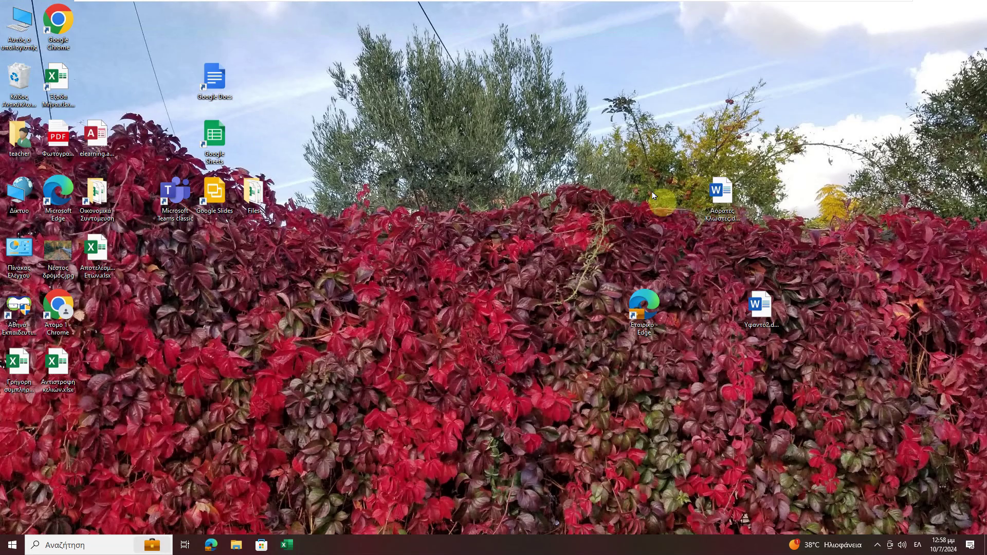
click(13, 548)
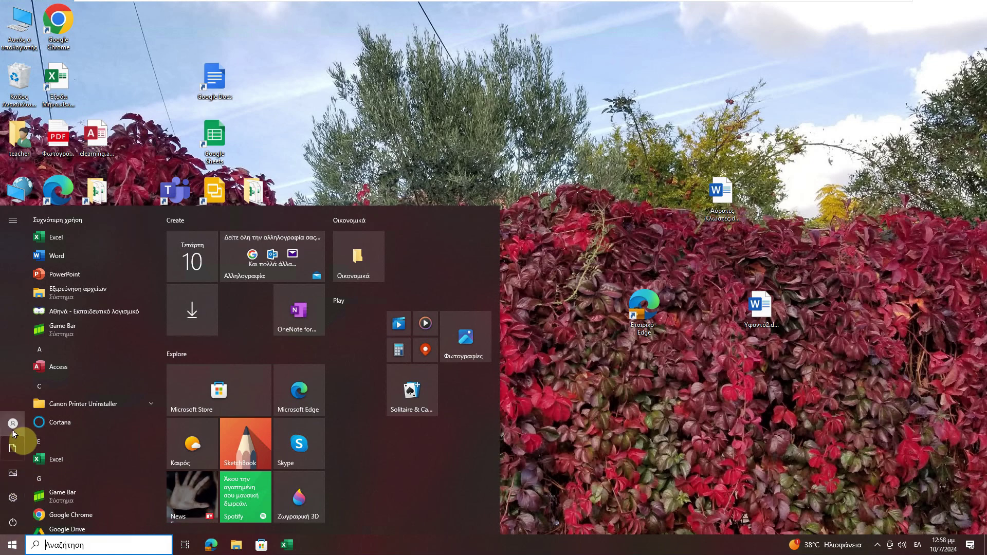
click(14, 426)
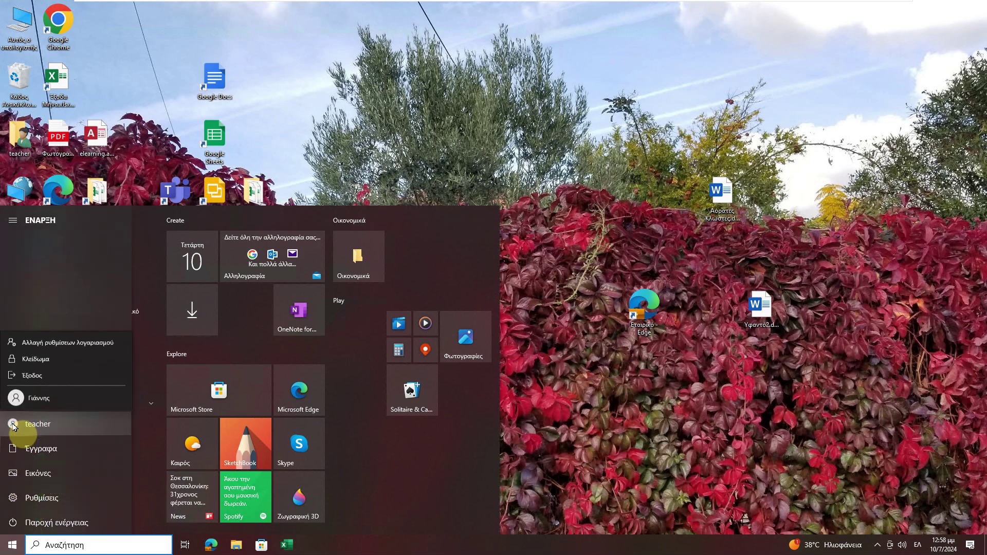